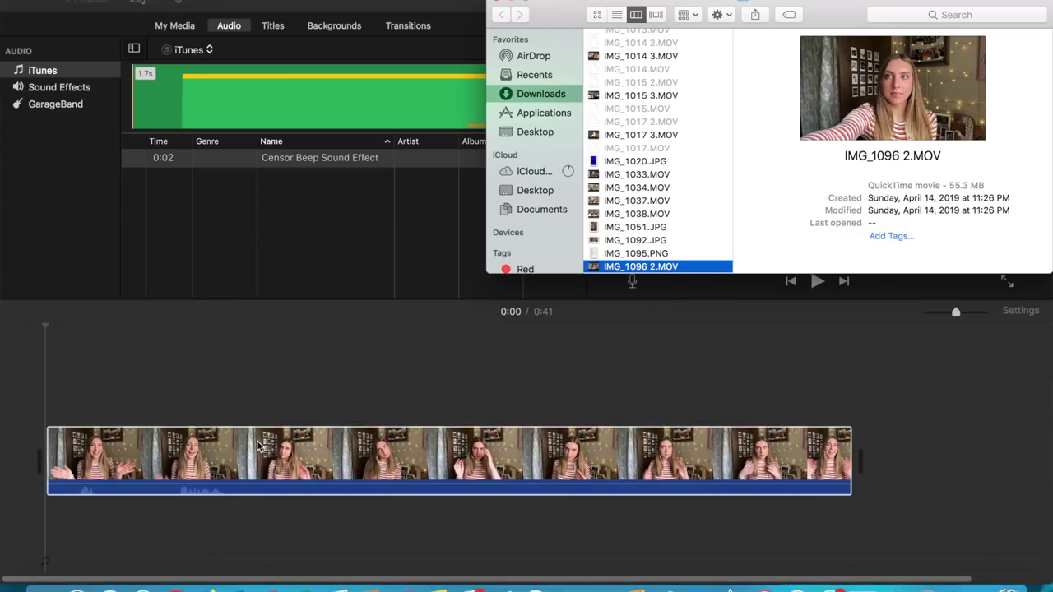
Step: Close the Finder Downloads window to bring the iMovie project back into view
left_click(498, 9)
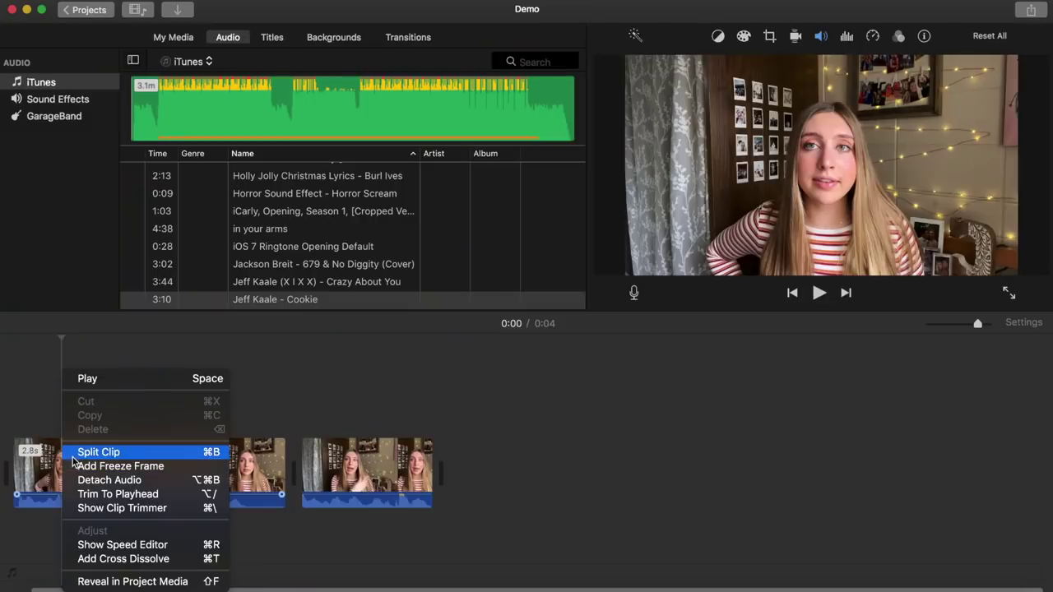
Step: Split the talking-head clip at two points around the unwanted middle section
left_click(59, 449)
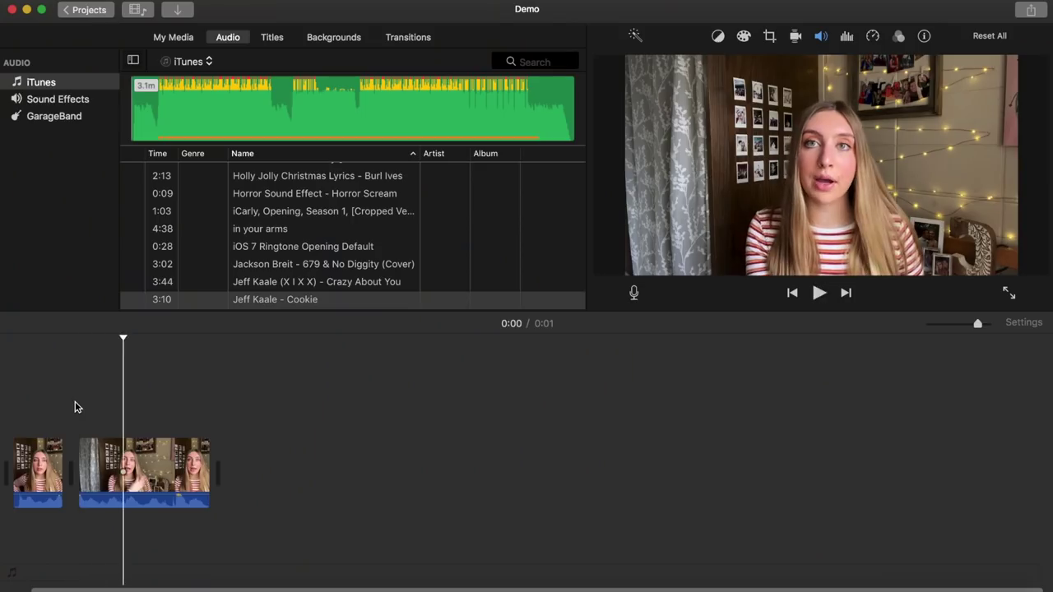
right_click(140, 467)
left_click(156, 452)
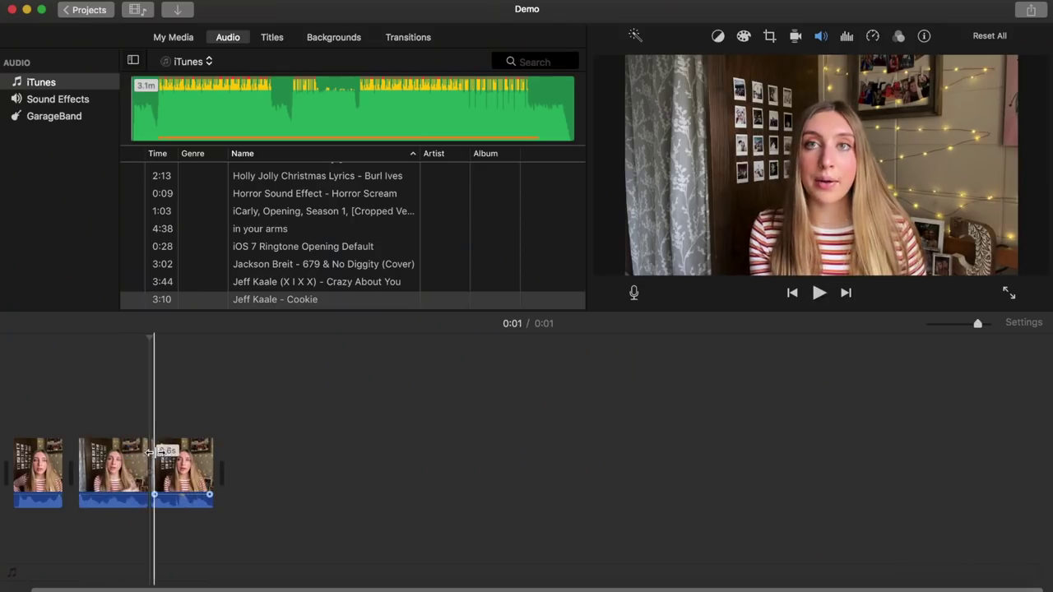
left_click(112, 469)
Step: Delete the middle piece and play the joined clips from the project start
right_click(115, 469)
left_click(138, 435)
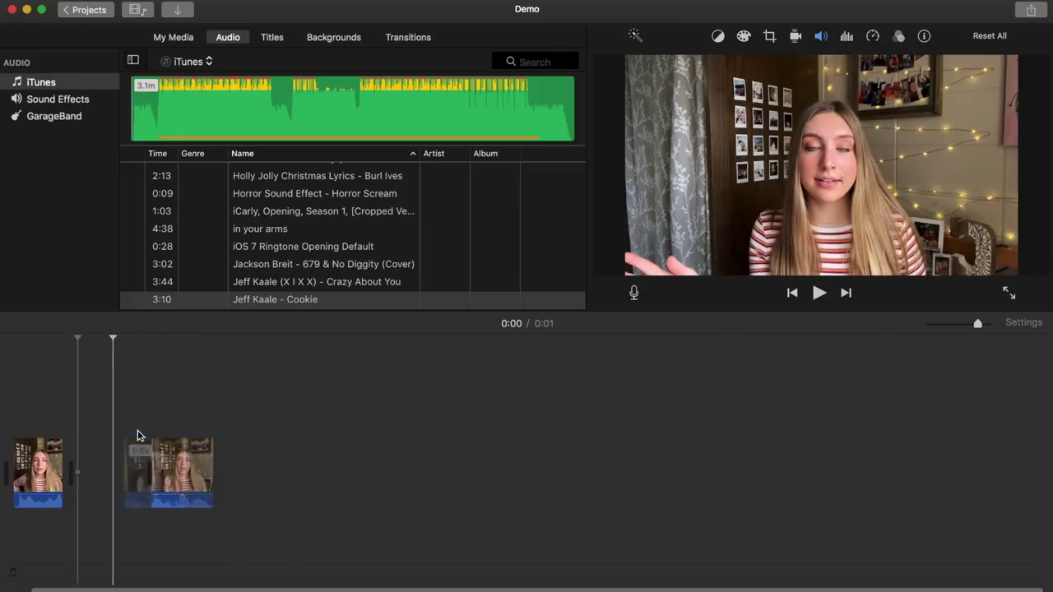
left_click(4, 404)
key("space")
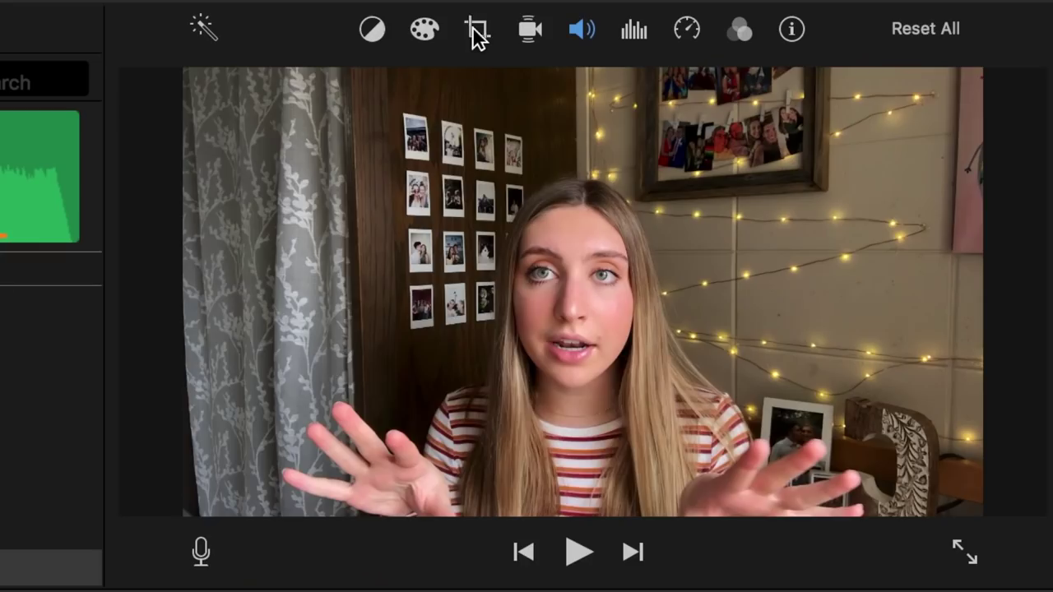
Step: Apply a Ken Burns zoom to the first clip, shrinking the End frame to a tighter face shot, and preview it
left_click(475, 33)
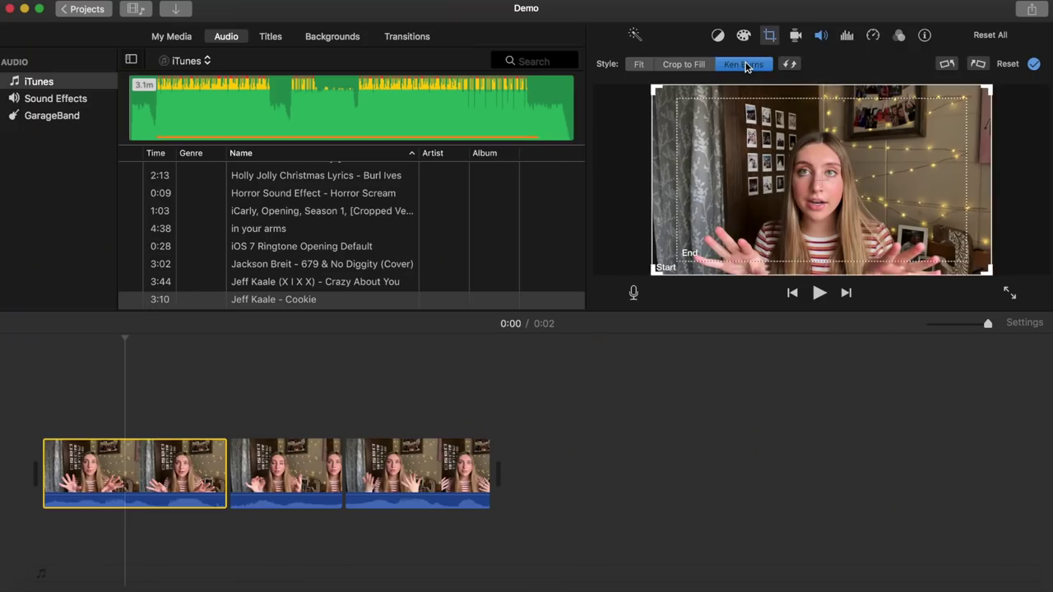
left_click(715, 129)
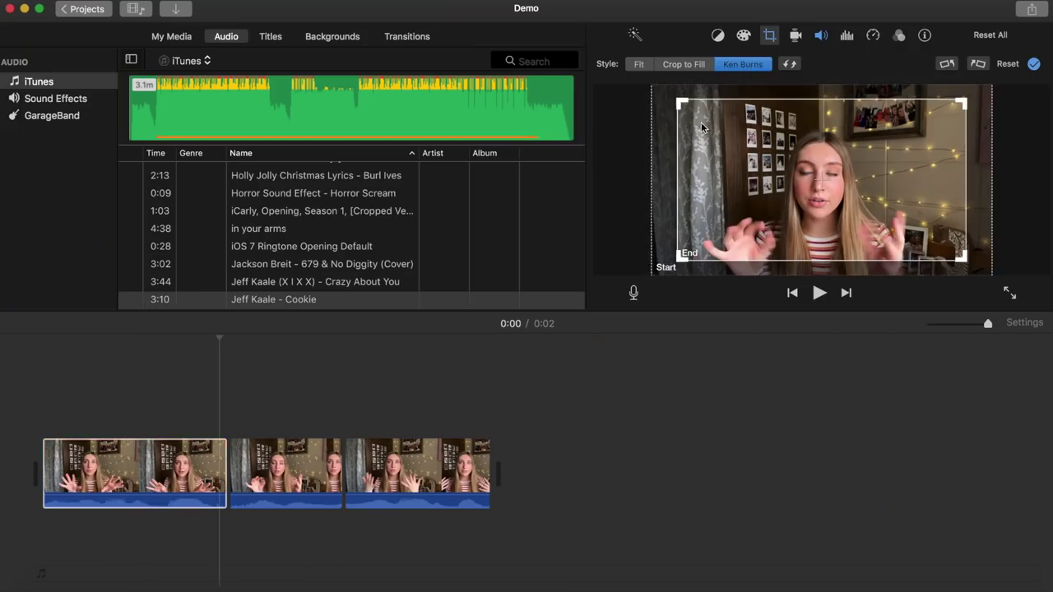
left_click_drag(678, 100, 743, 134)
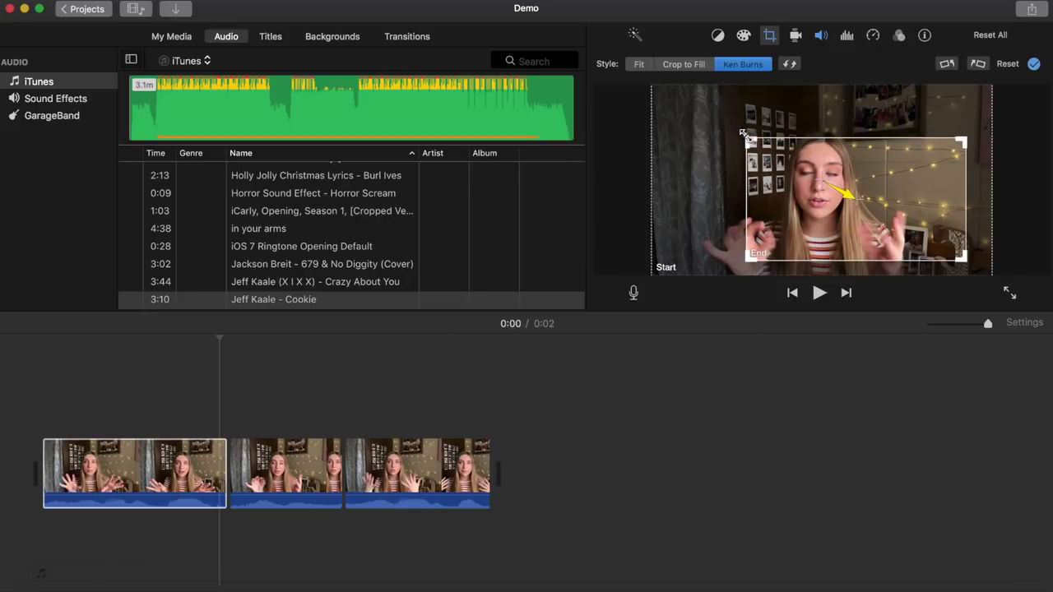
key("space")
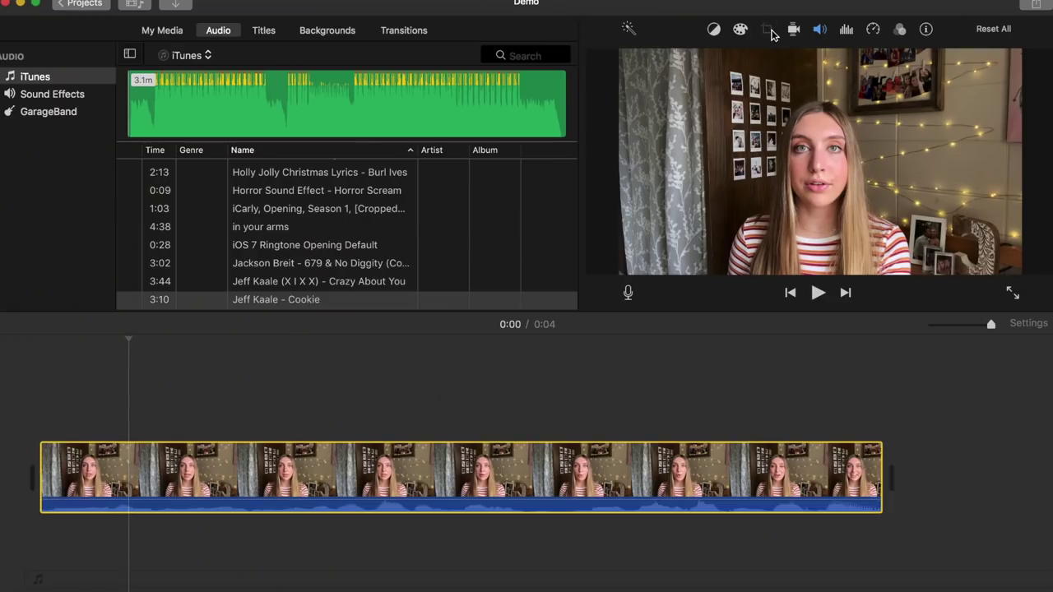
left_click(767, 31)
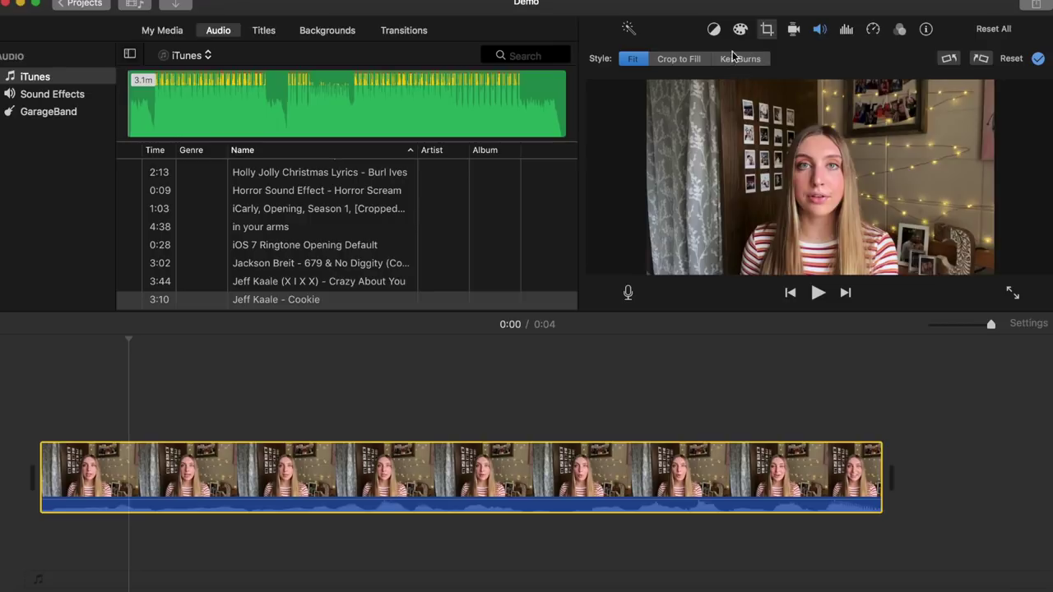
Step: Shrink and centre the Ken Burns End frame on her face, then preview the zoom-in
left_click_drag(670, 100, 723, 158)
left_click_drag(822, 215, 860, 190)
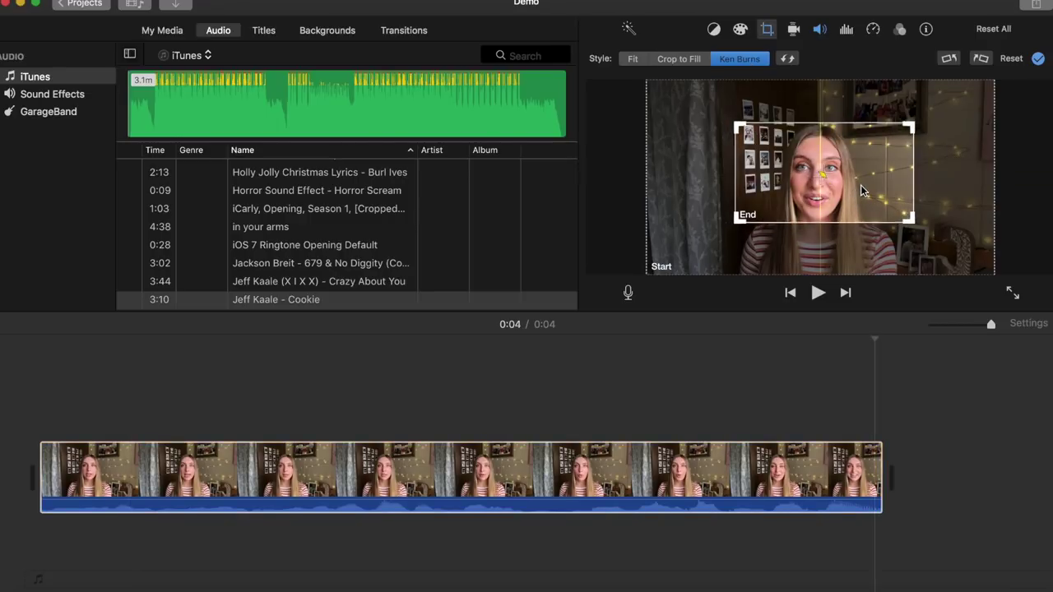
key("space")
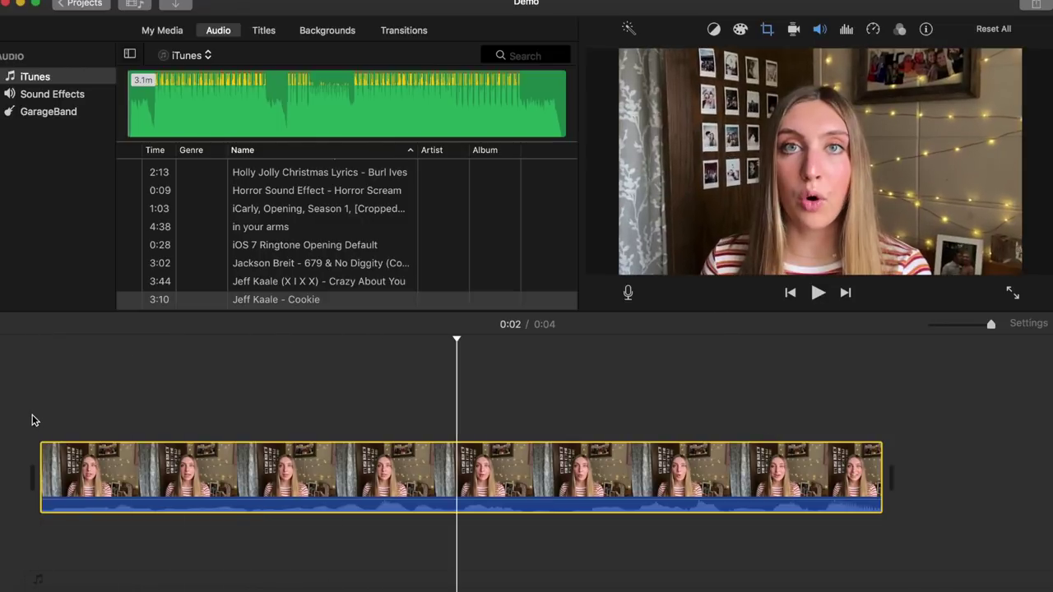
Step: Split the clip at 0:02 and swap Start/End on the second half so it zooms out
right_click(466, 459)
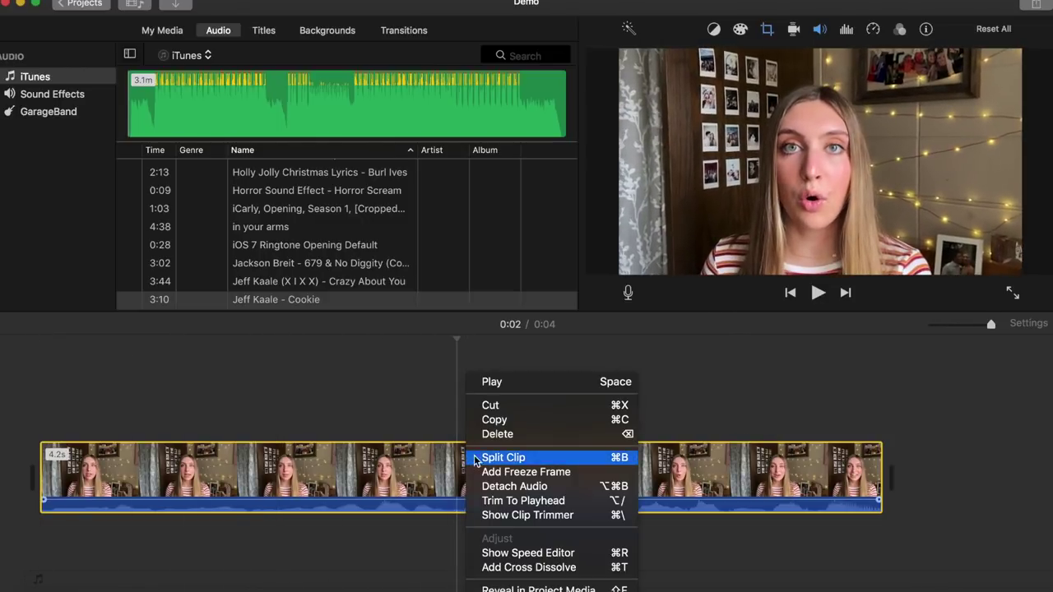
left_click(483, 457)
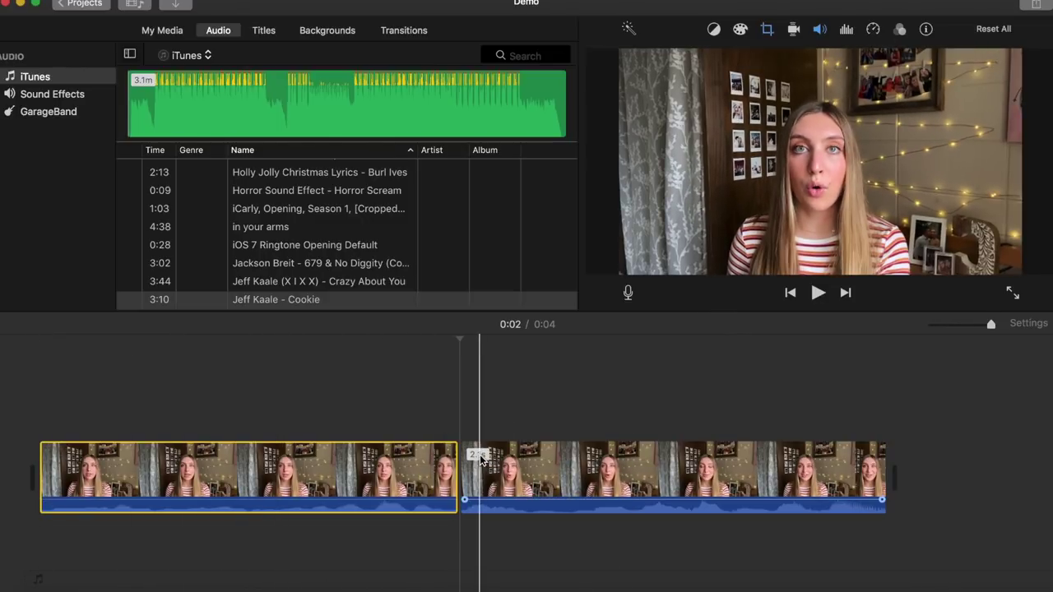
left_click(482, 458)
left_click(767, 30)
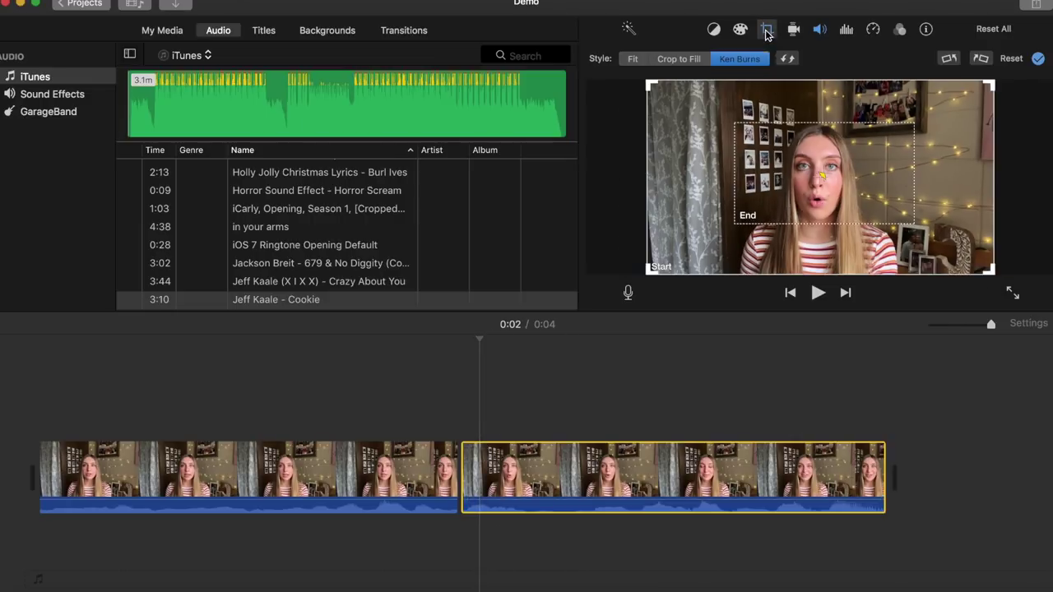
left_click(787, 60)
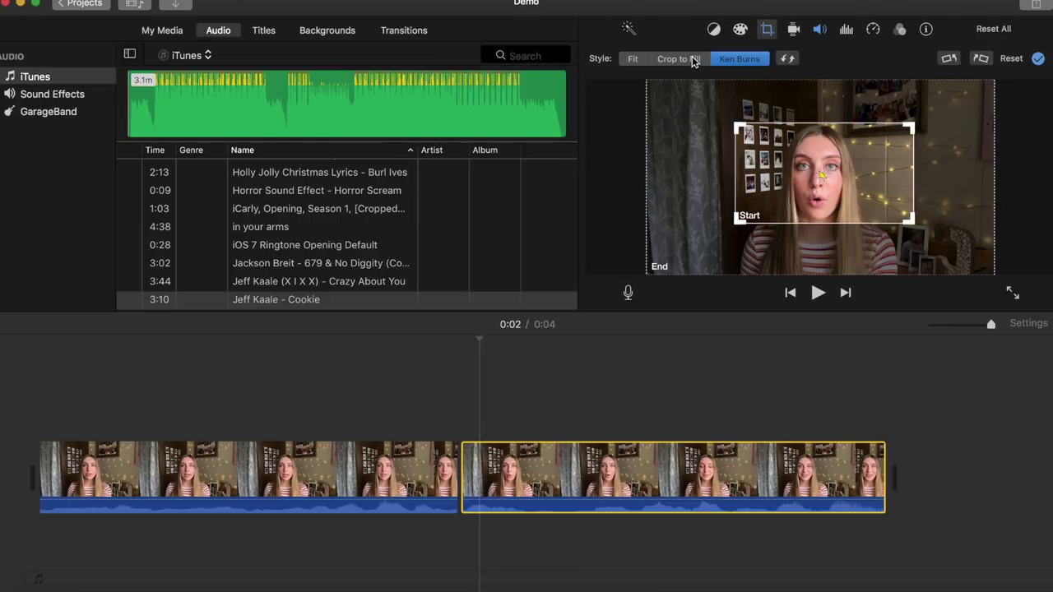
key("backslash")
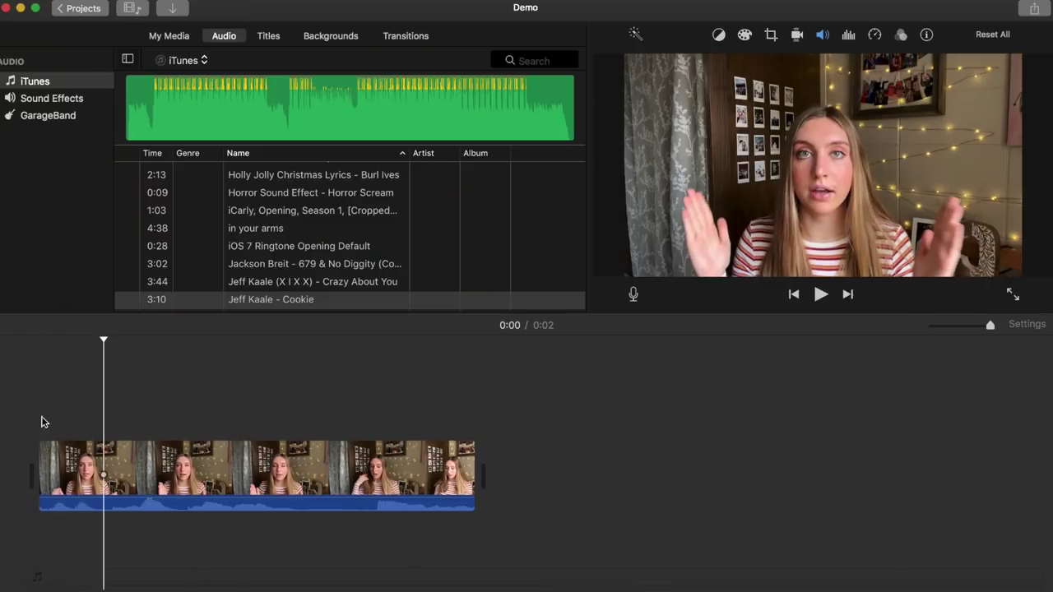
Step: Split the clip at two points into three pieces
right_click(105, 465)
left_click(125, 454)
key("space")
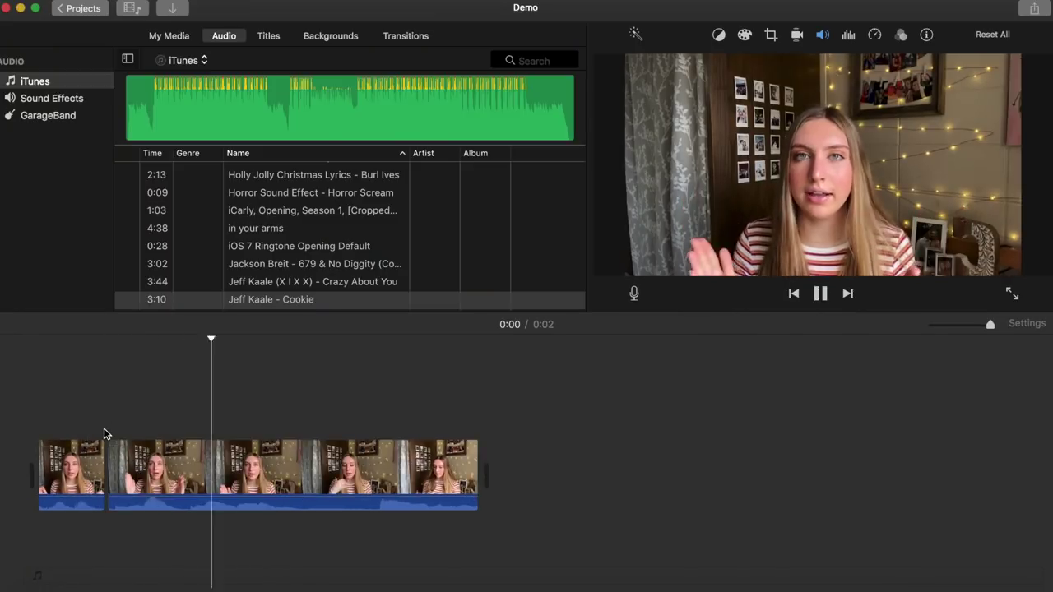
right_click(287, 465)
left_click(312, 453)
Step: Crop the middle piece to fill, dragging the frame in closer on her face
left_click(213, 461)
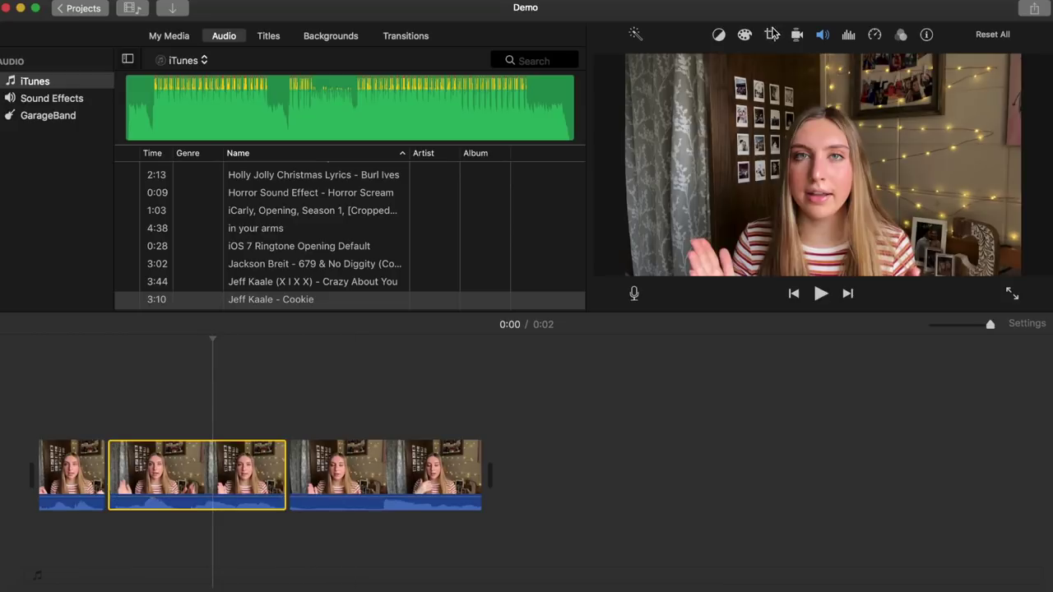
left_click(770, 35)
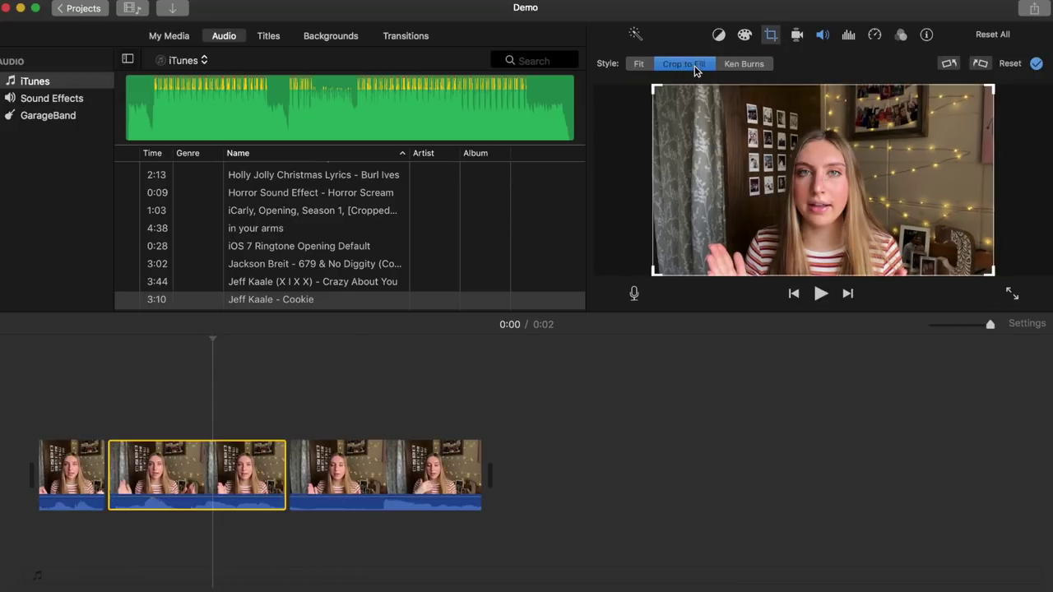
left_click_drag(667, 89, 762, 181)
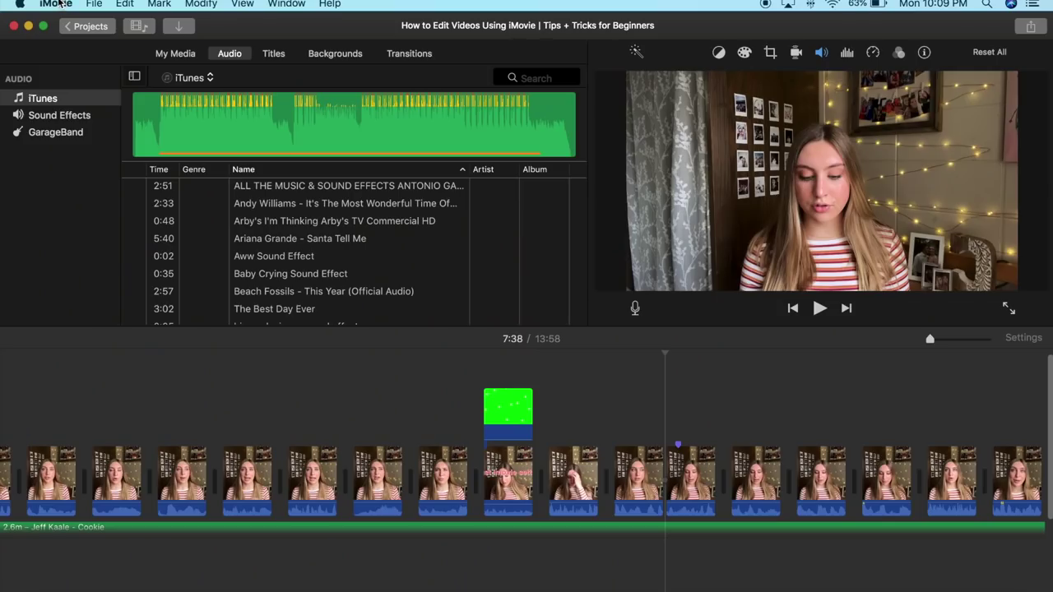
left_click(56, 5)
Step: Open iMovie's Preferences from the iMovie menu
left_click(71, 44)
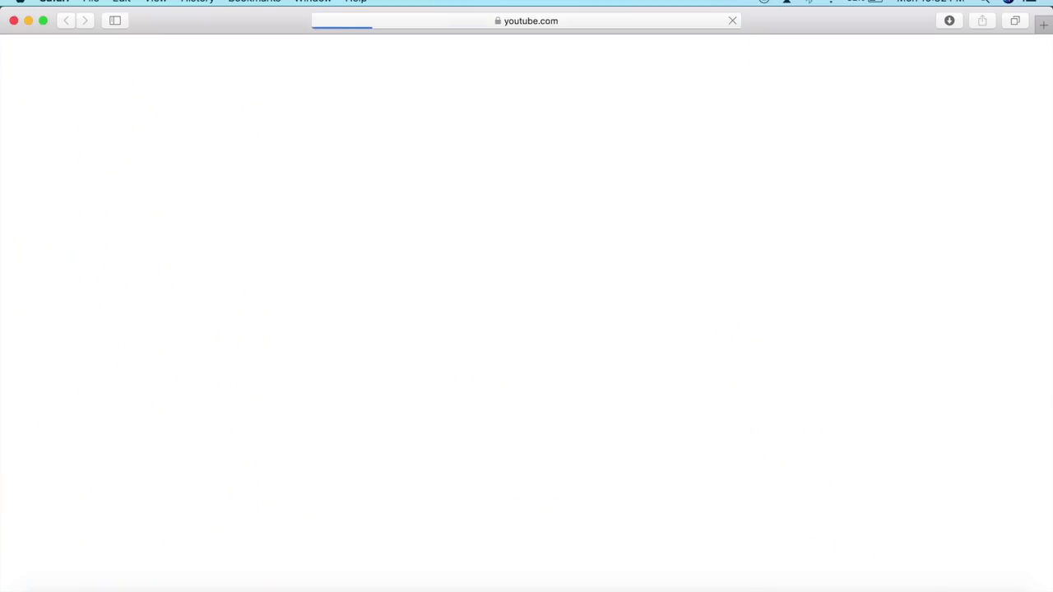
Step: Search YouTube for 'glitch stars green screen', open the video and copy its URL
type("glitch stars green screen")
scroll(325, 90, "down", 3)
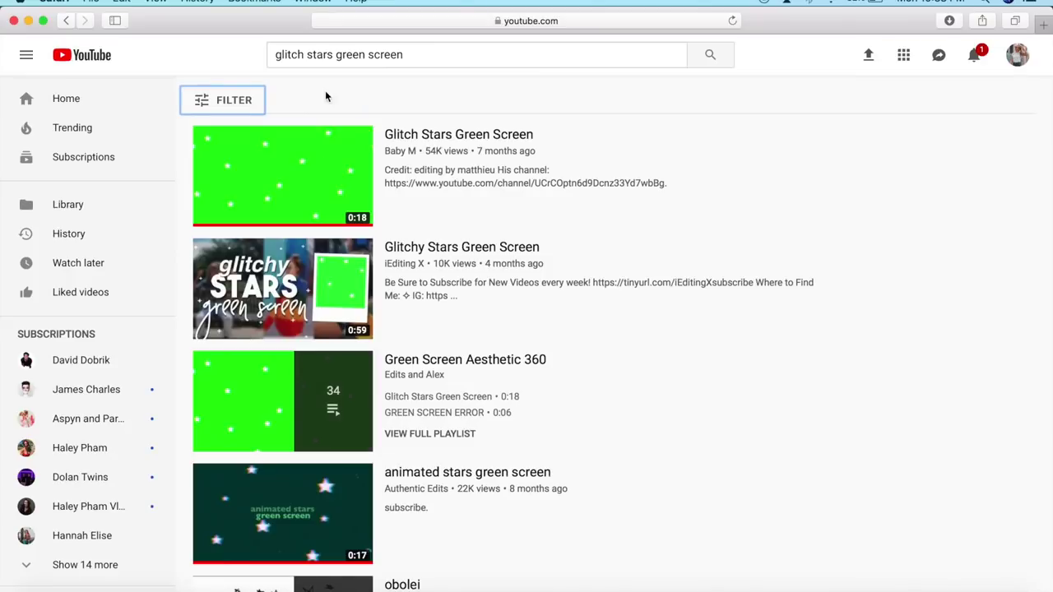
left_click(281, 185)
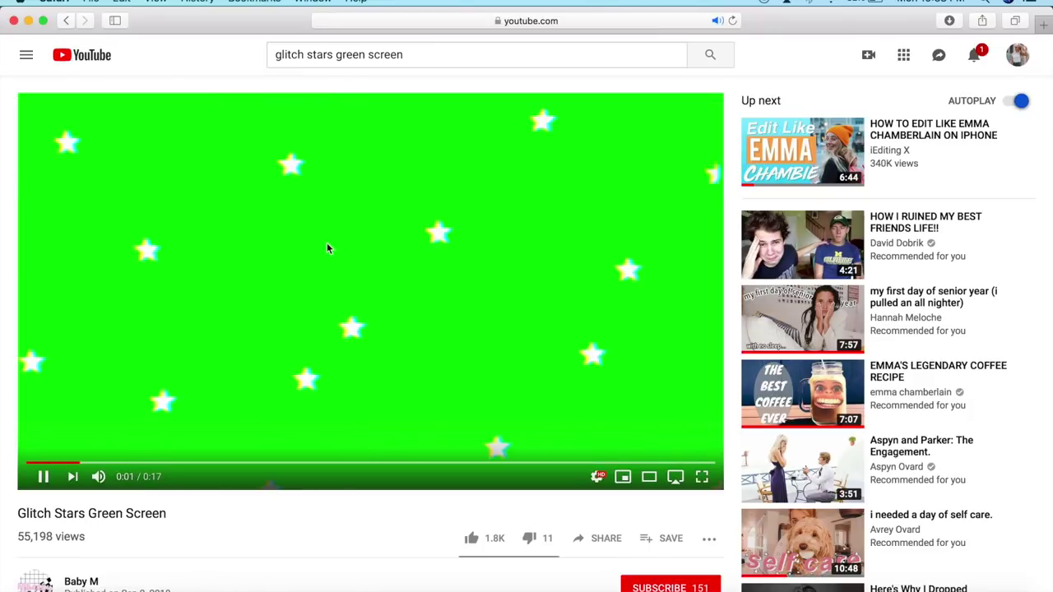
left_click(526, 20)
right_click(527, 20)
left_click(545, 38)
Step: In a new tab, find a 'youtube to mp4' converter, paste the link and start the MP4 conversion
key("super+t")
type("youtube to mp4")
key("Return")
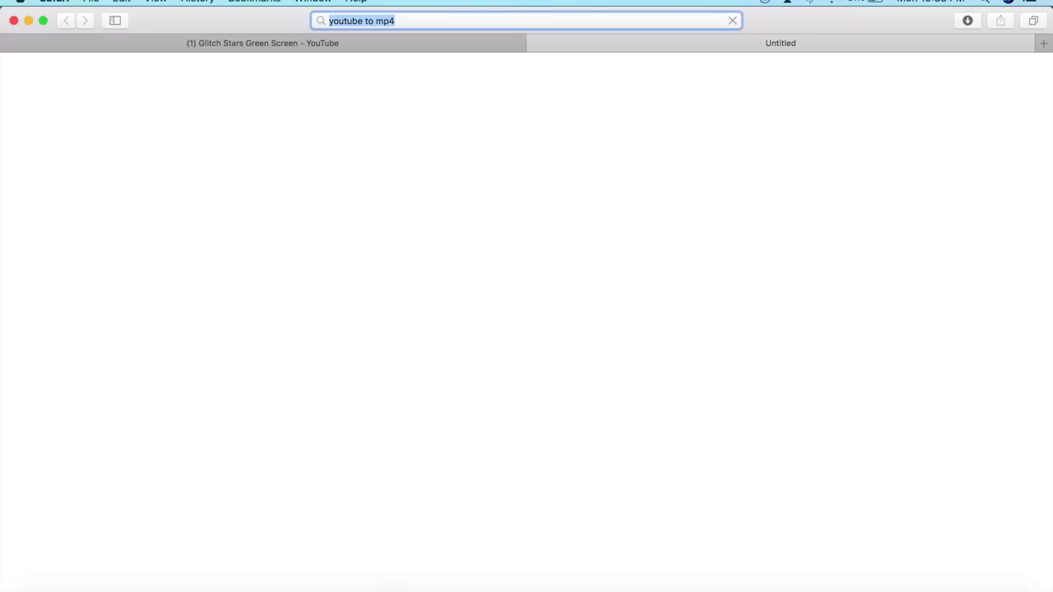
left_click(268, 189)
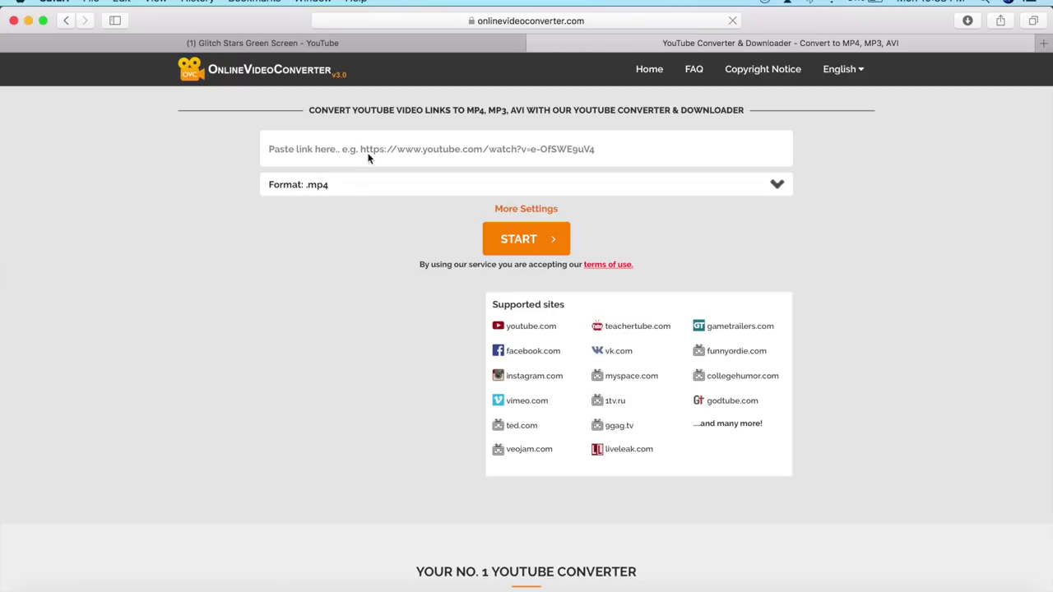
left_click(367, 153)
left_click(526, 241)
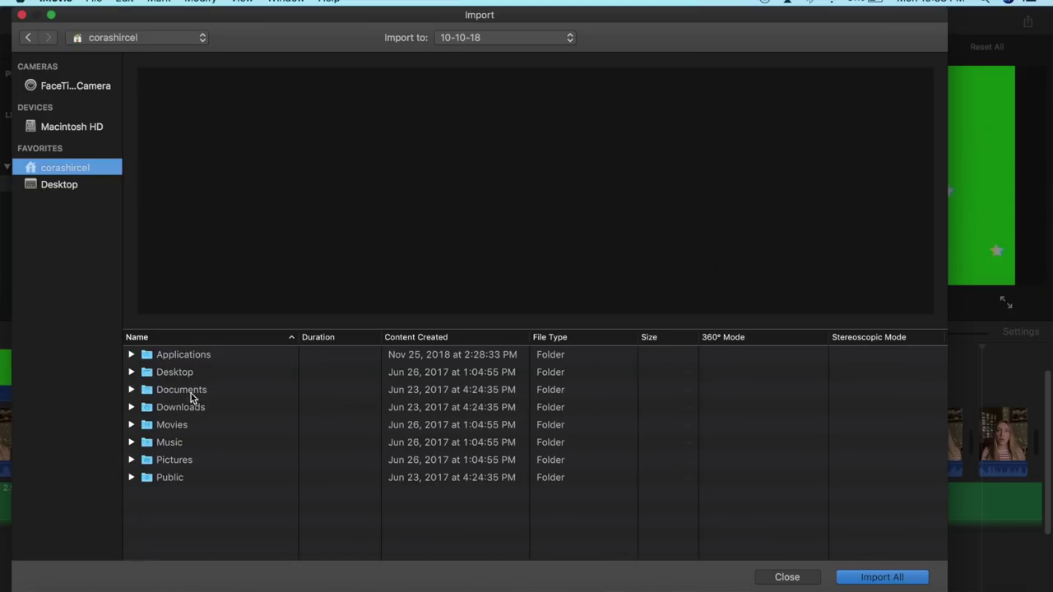
Step: Import the Glitch Stars clip from Downloads, place it above the talking head, and split it shorter
left_click(206, 405)
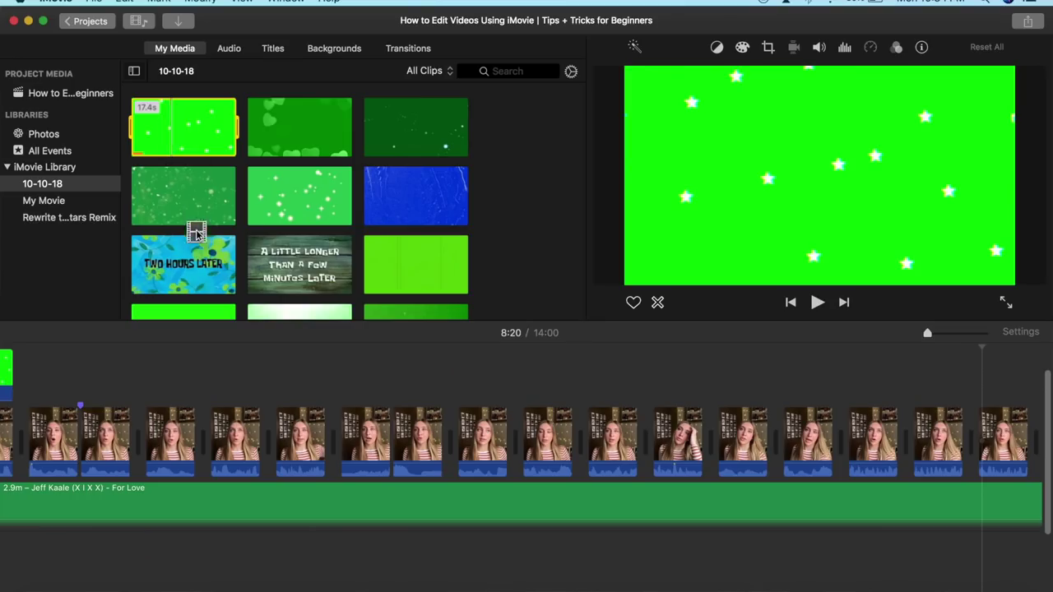
left_click_drag(195, 232, 151, 382)
right_click(201, 399)
left_click(238, 461)
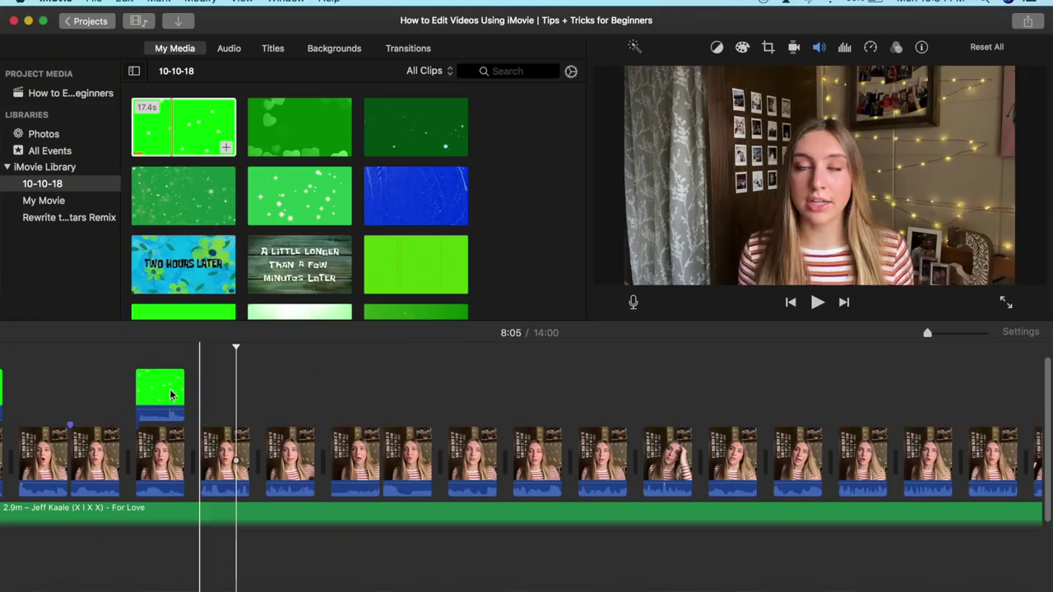
left_click(160, 394)
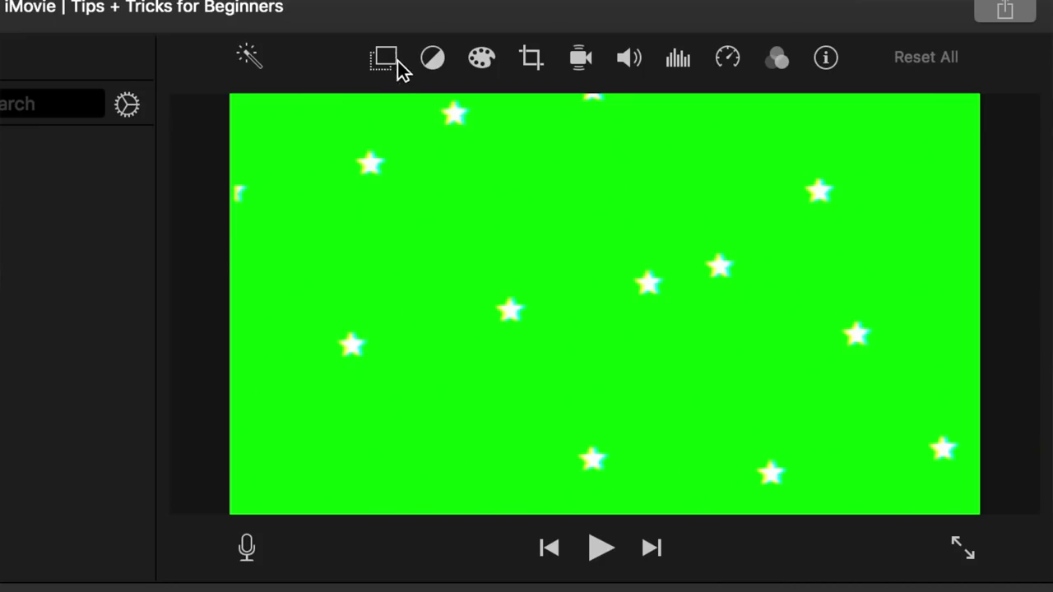
Step: Set the stars clip's video overlay to Green/Blue Screen to key out the green
left_click(383, 59)
left_click(315, 107)
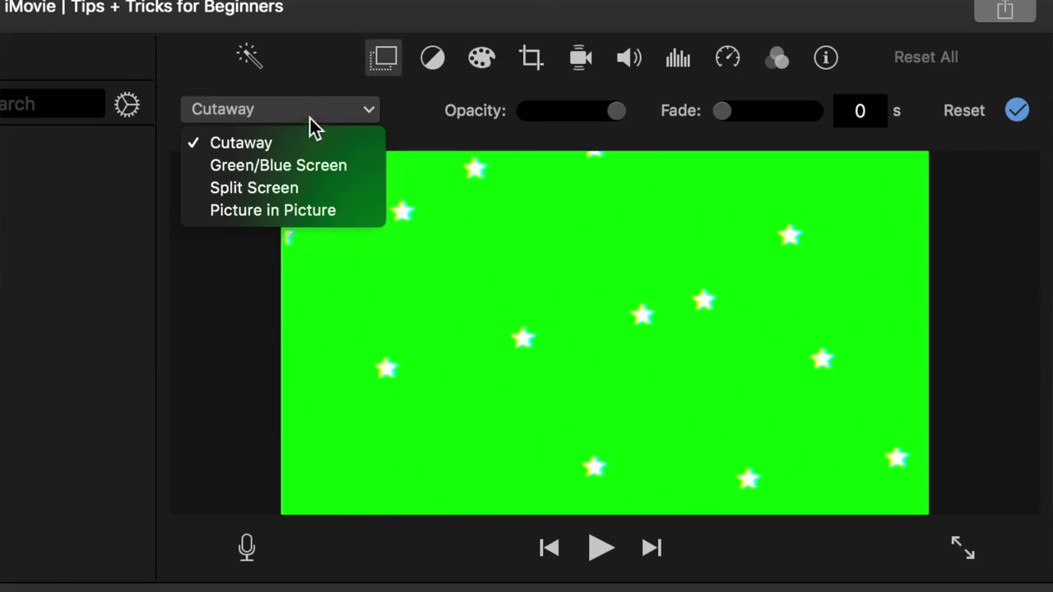
left_click(295, 171)
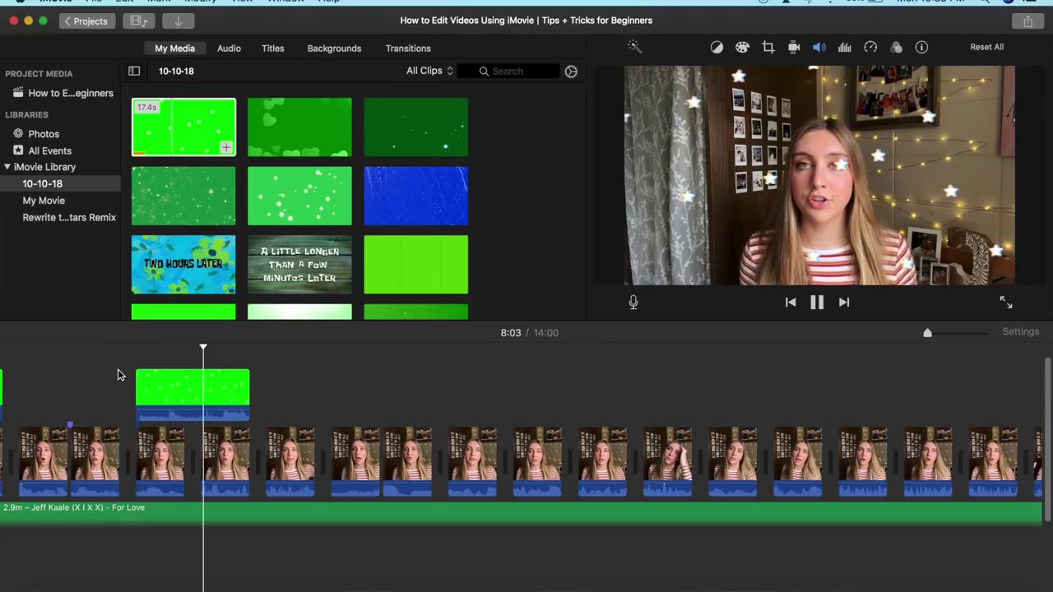